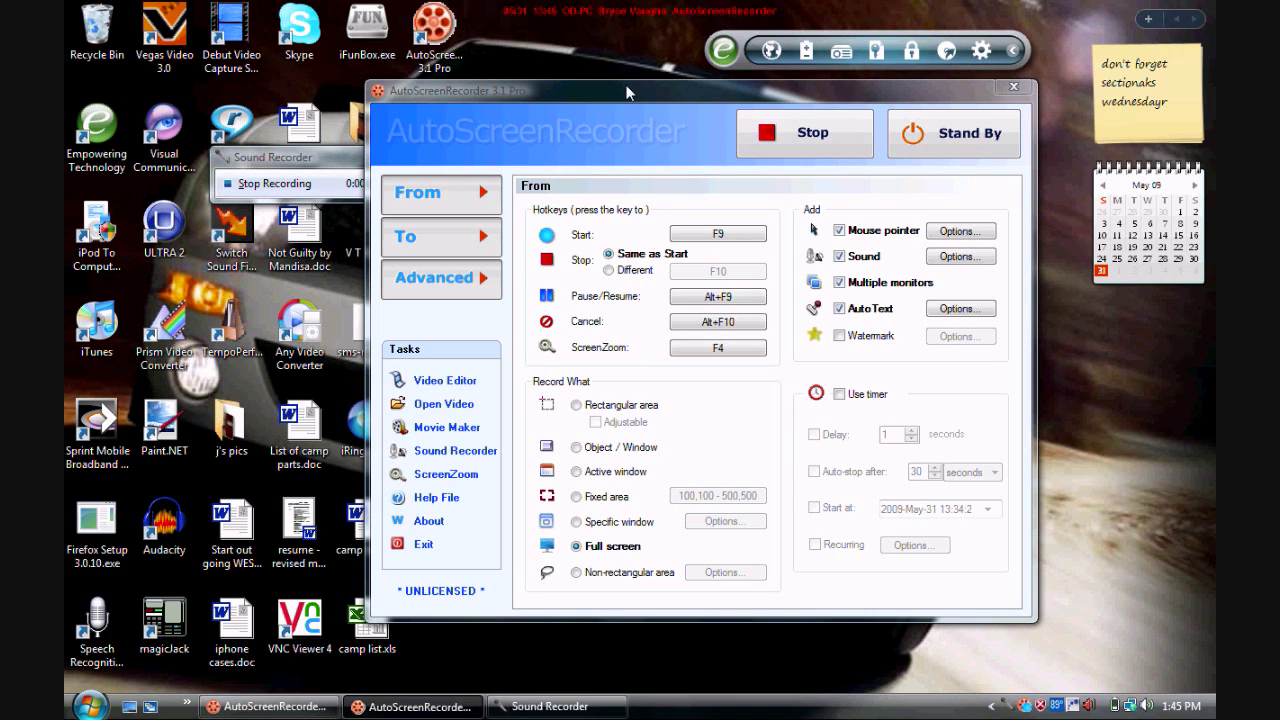
Move the AutoScreenRecorder settings window to the bottom of the screen and bring up the Start menu
{"action": "mouse_move", "coordinate": [619, 99]}
{"action": "left_mouse_down"}
{"action": "mouse_move", "coordinate": [726, 699]}
{"action": "mouse_move", "coordinate": [867, 699]}
{"action": "left_mouse_up"}
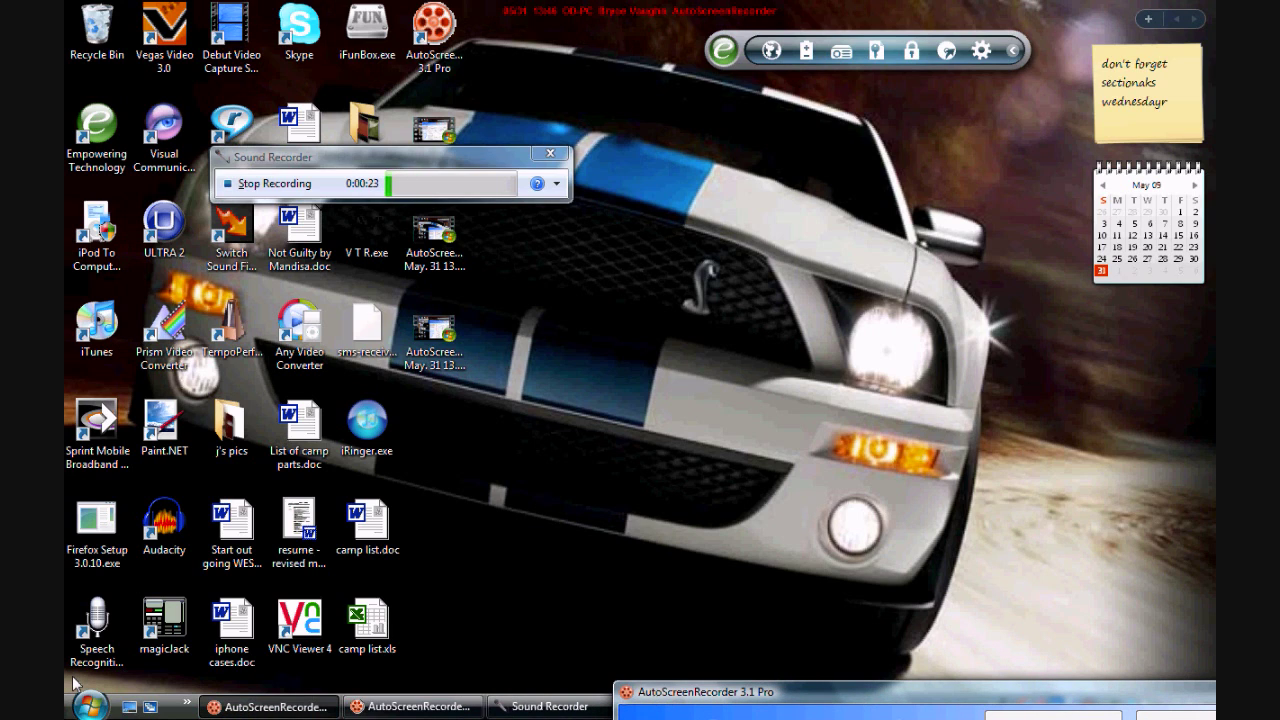
{"action": "left_click", "coordinate": [88, 704]}
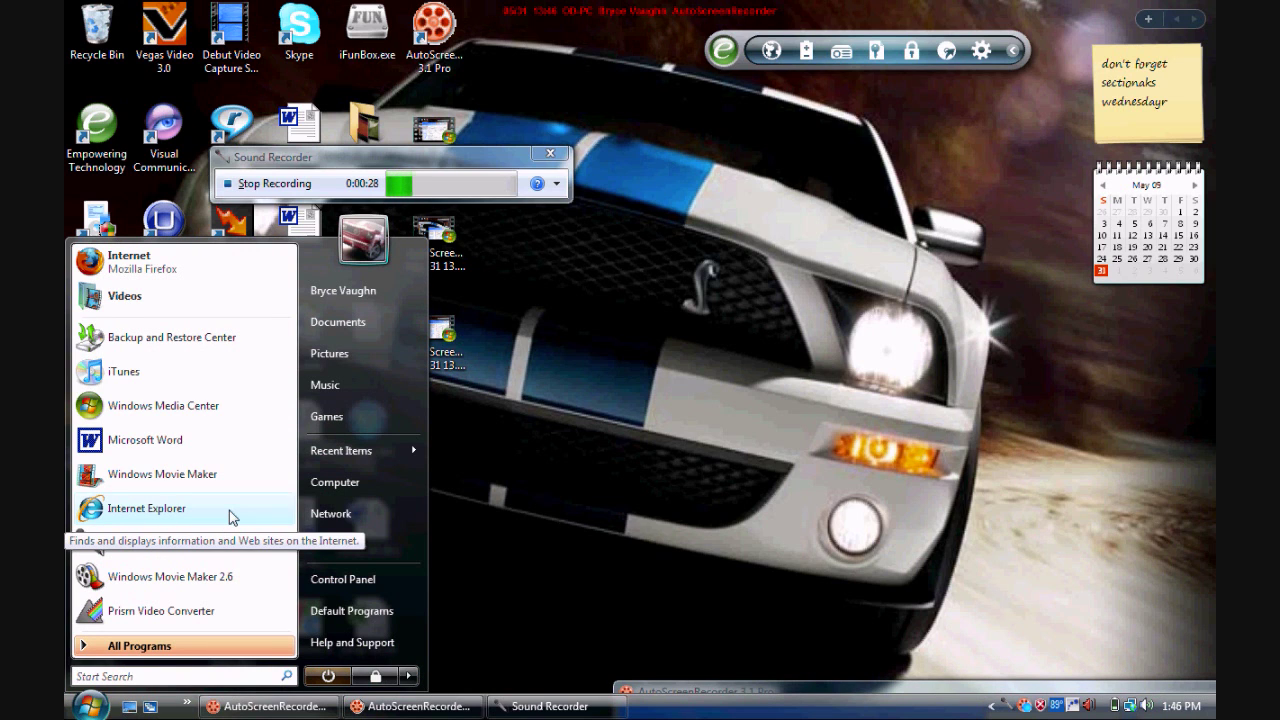
Launch Internet Explorer maximized and go to google from the address bar
{"action": "left_click", "coordinate": [229, 517]}
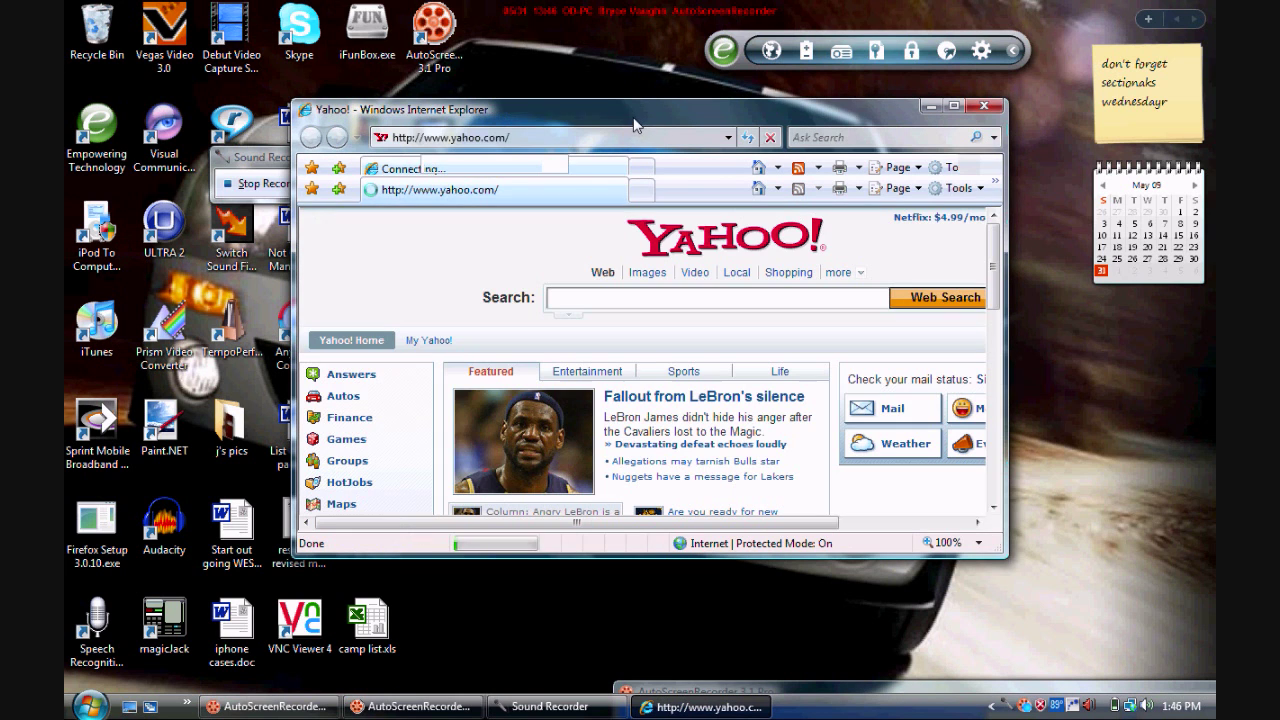
{"action": "left_click", "coordinate": [955, 107]}
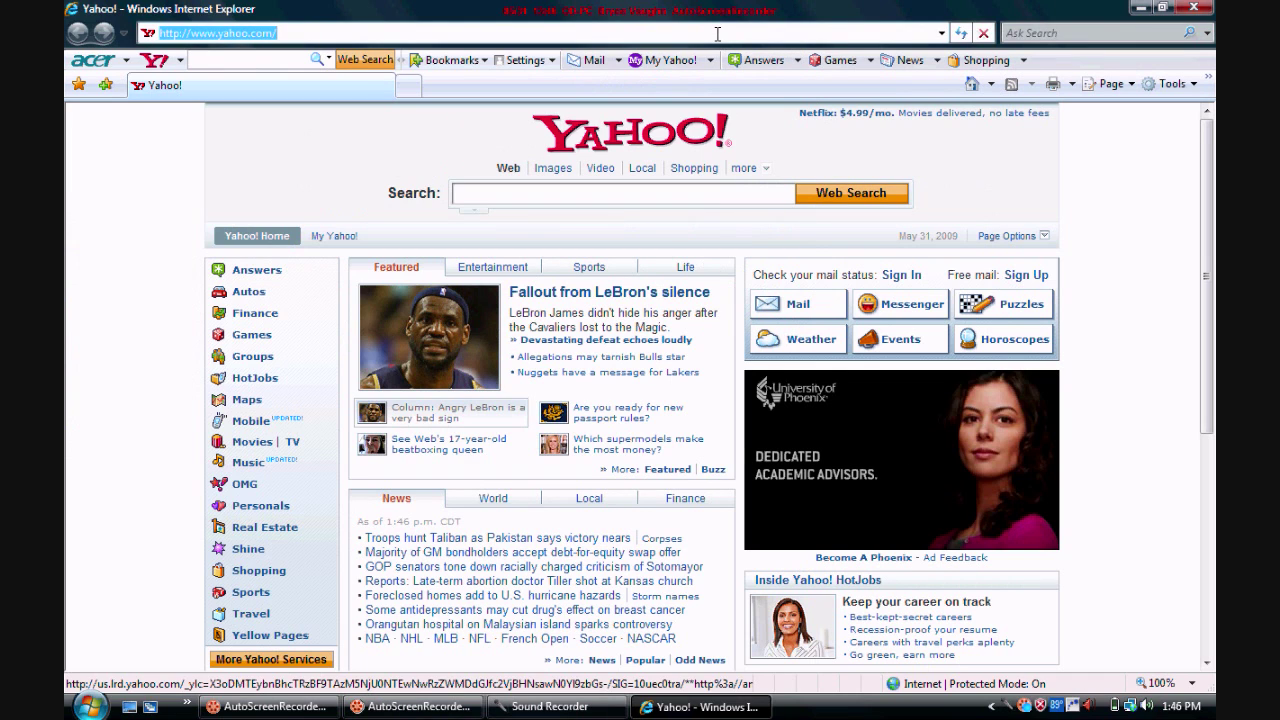
{"action": "type", "text": "g"}
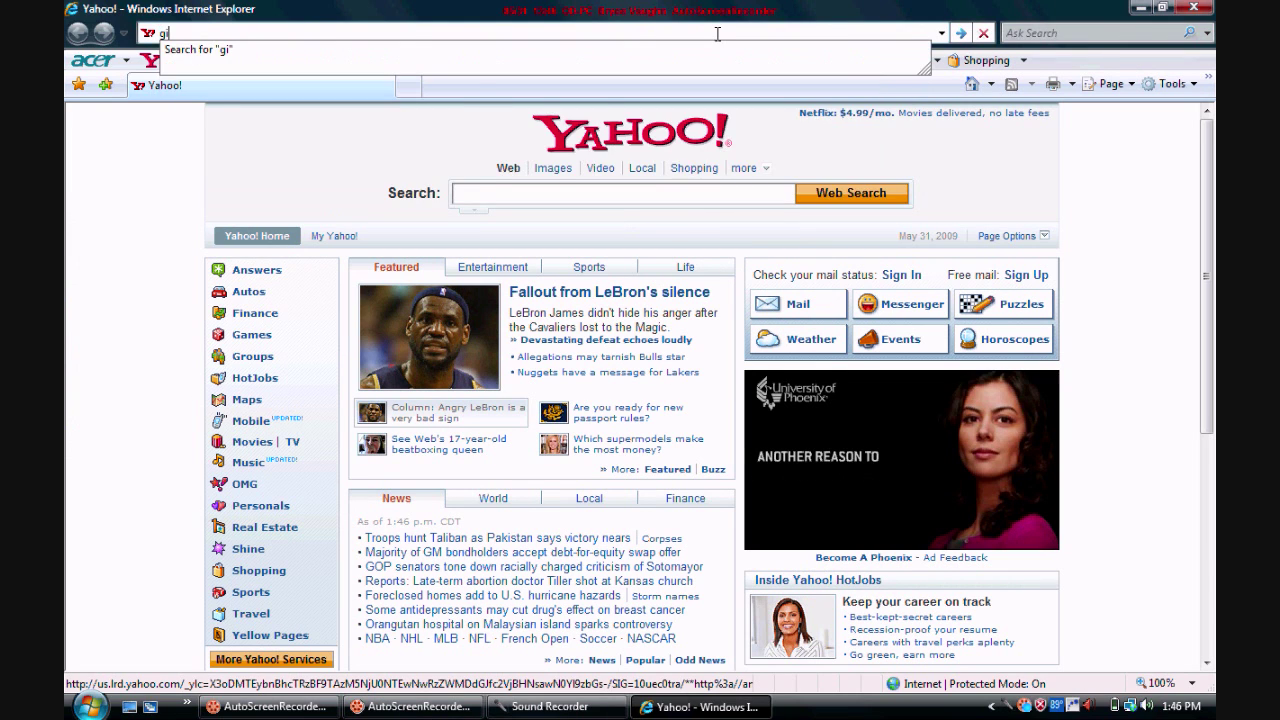
{"action": "type", "text": "oogl"}
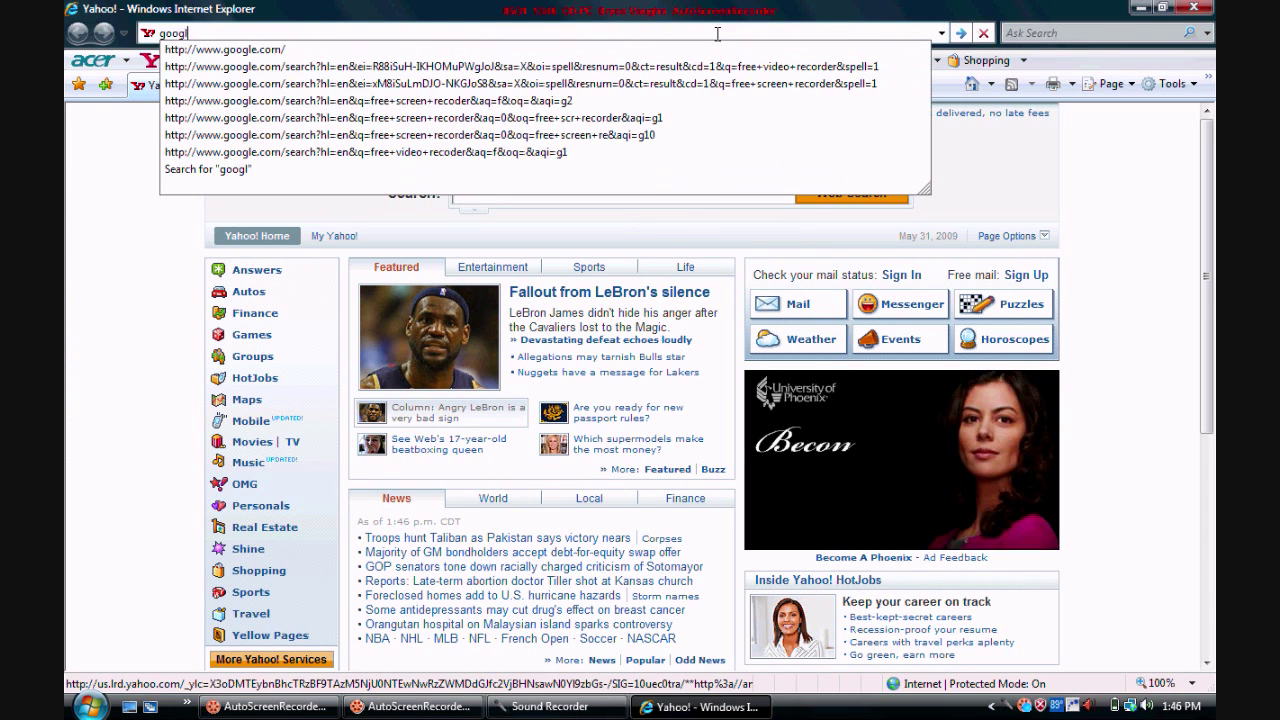
{"action": "type", "text": "e"}
{"action": "key", "text": "Return"}
{"action": "type", "text": "if"}
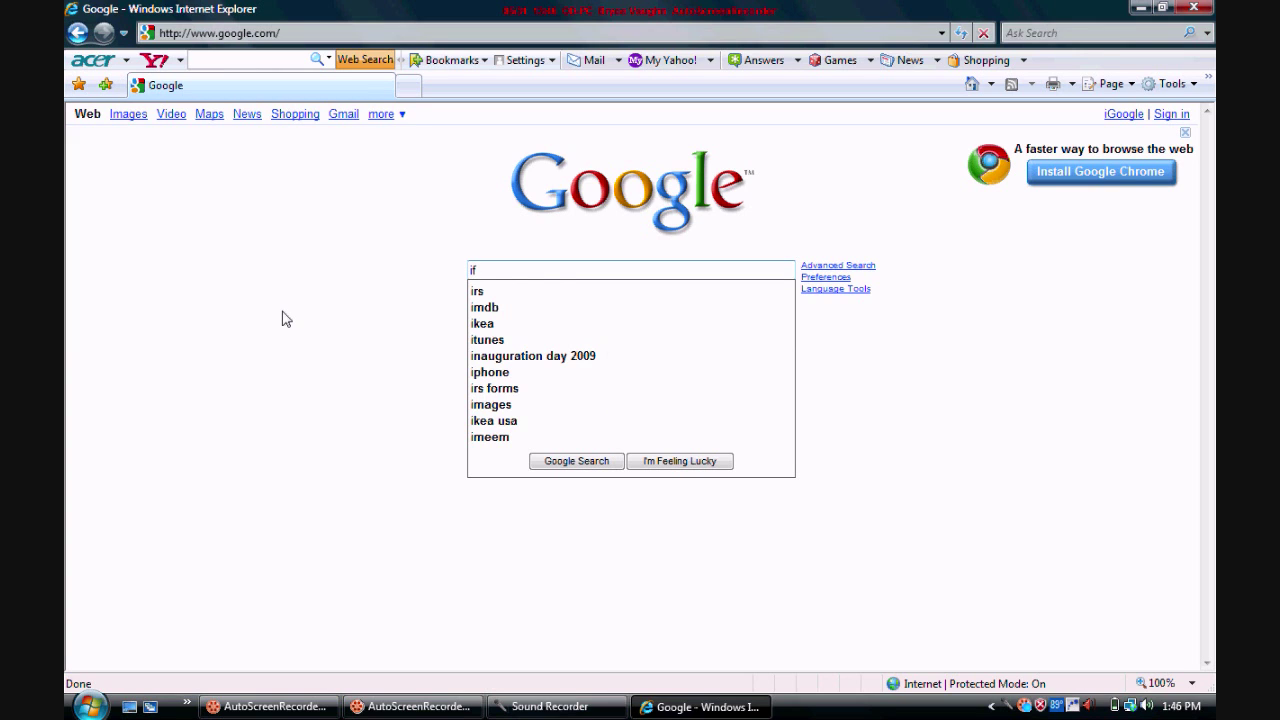
Search Google for ifunbox and open the official i-FunBox site from the first result
{"action": "type", "text": "unbox"}
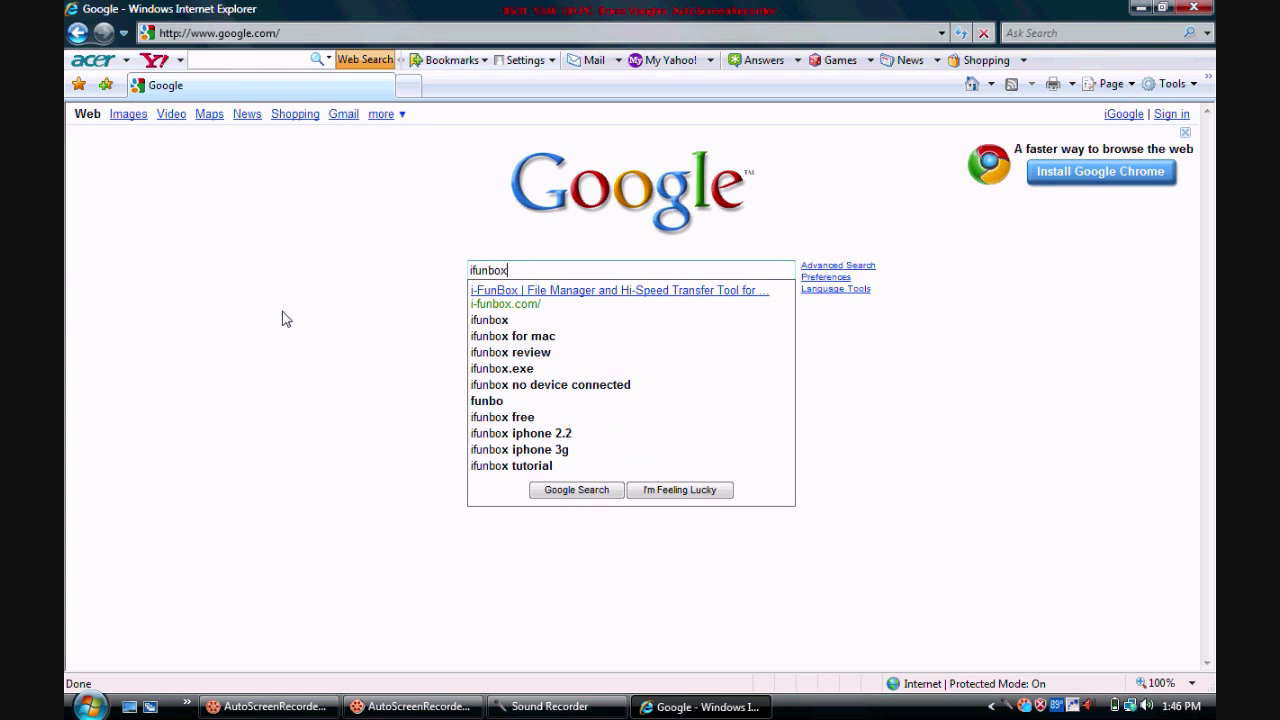
{"action": "key", "text": "Return"}
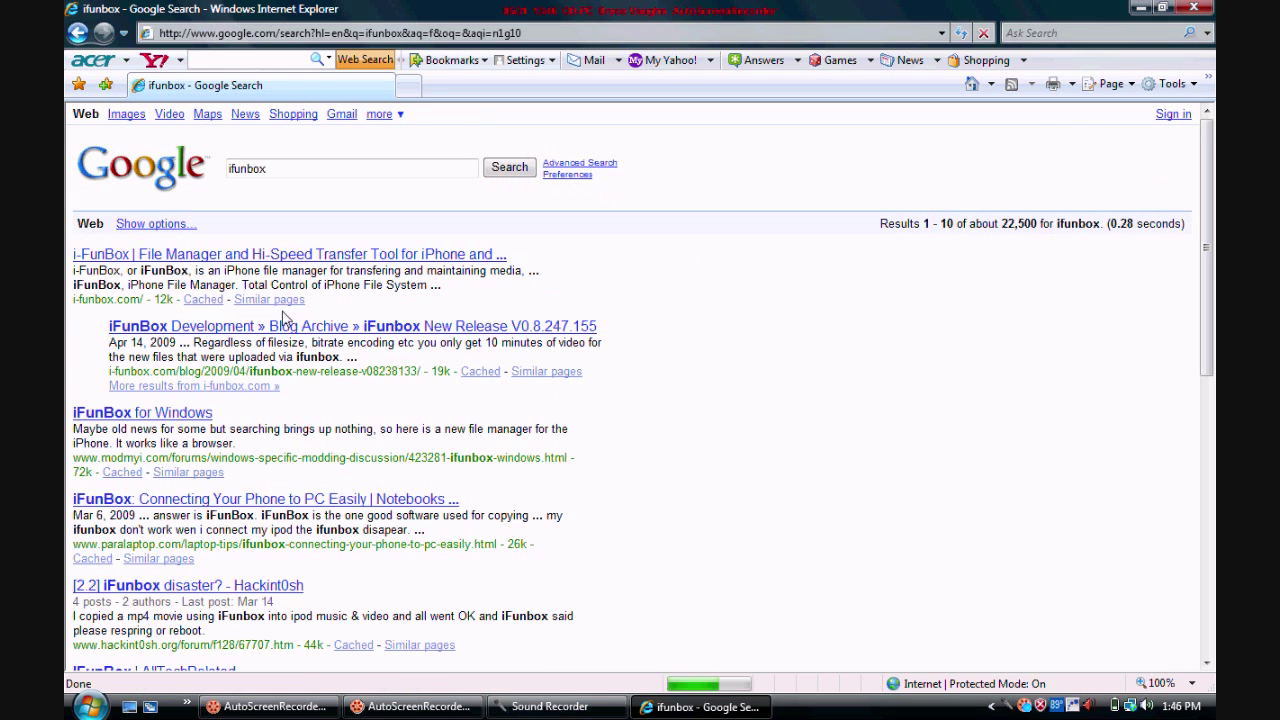
{"action": "left_click", "coordinate": [242, 262]}
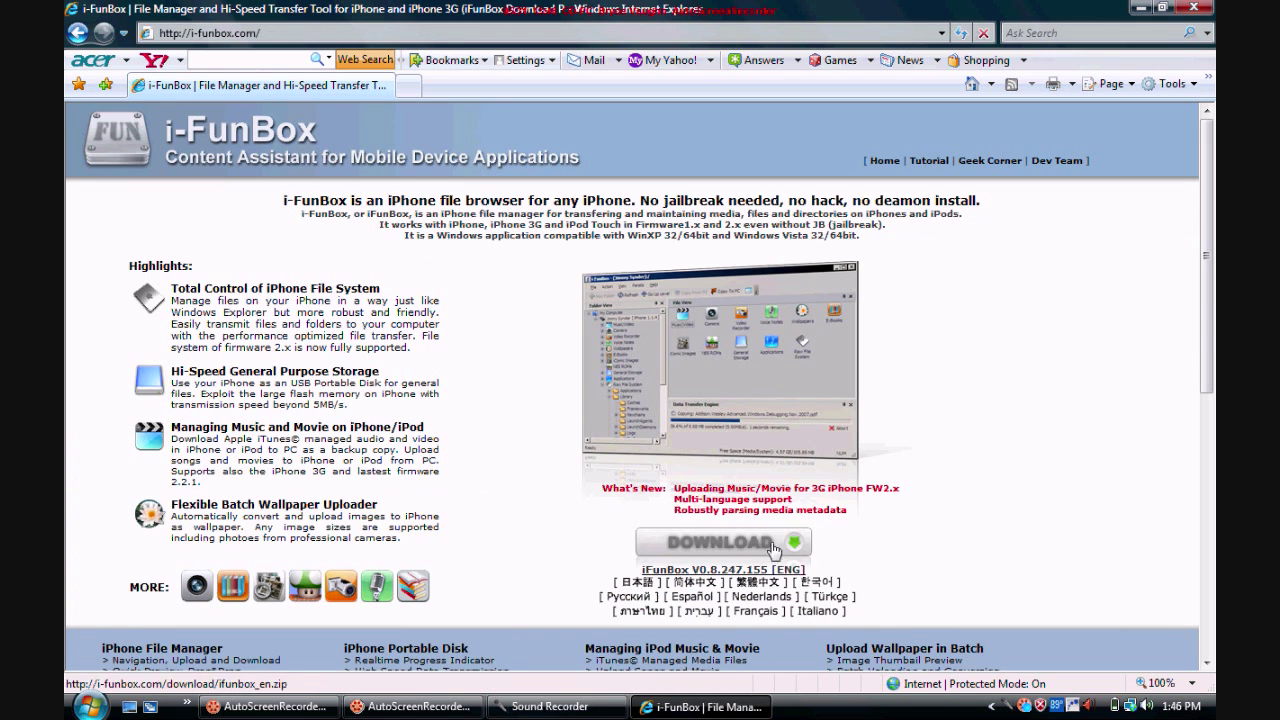
Download i-FunBox from the site, dismiss the File Download prompt, and close Internet Explorer
{"action": "left_click", "coordinate": [789, 546]}
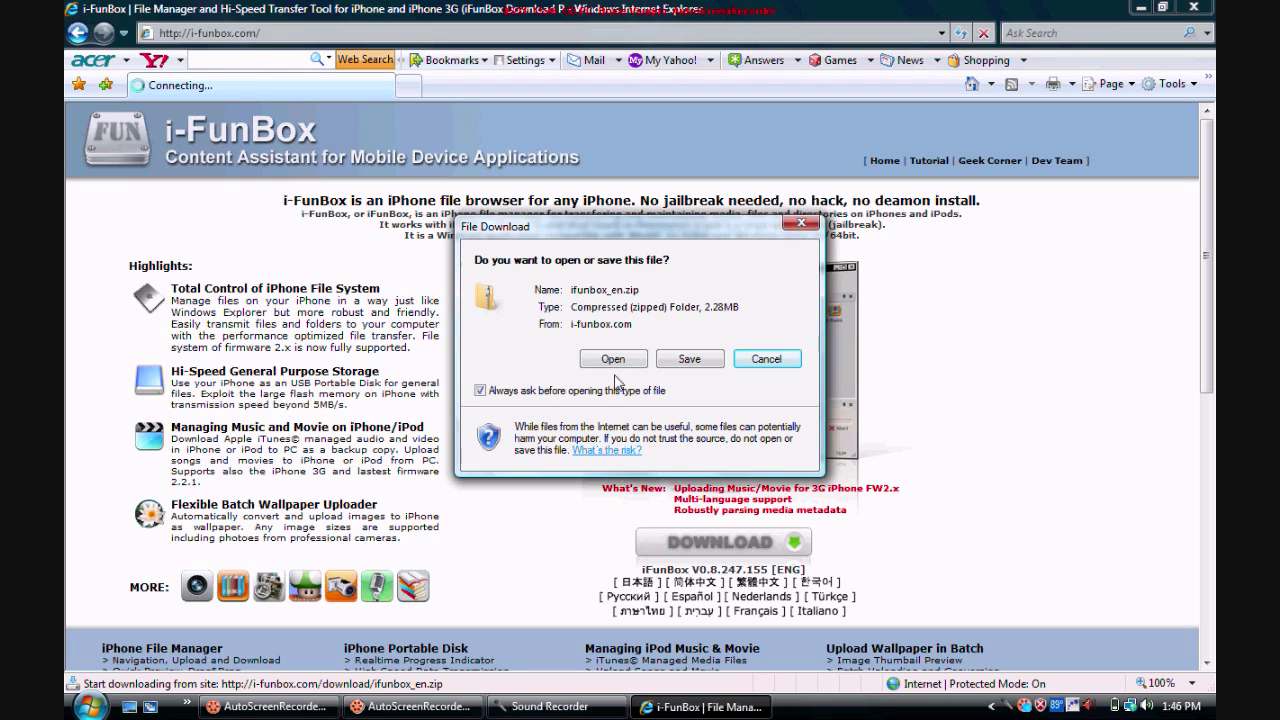
{"action": "left_click", "coordinate": [810, 224]}
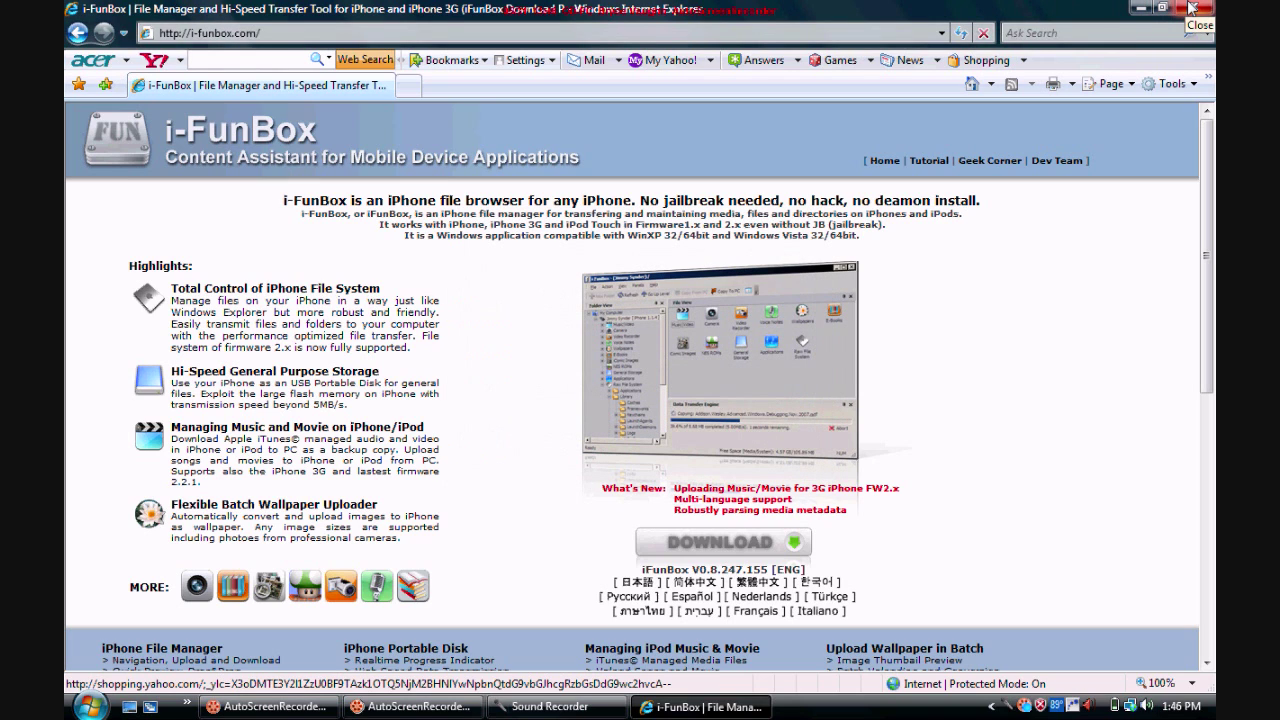
{"action": "left_click", "coordinate": [1190, 8]}
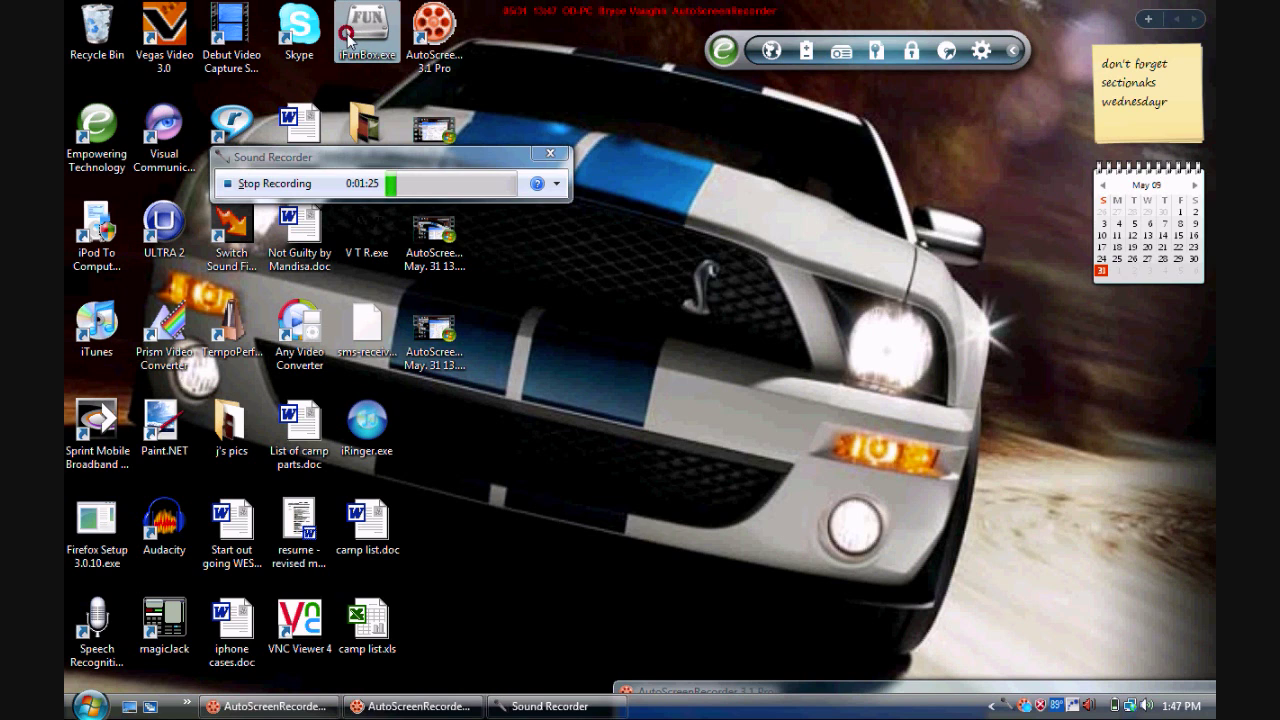
Open iFunBox.exe from the desktop and allow it to run past the Security Warning
{"action": "right_click", "coordinate": [352, 38]}
{"action": "left_click", "coordinate": [340, 42]}
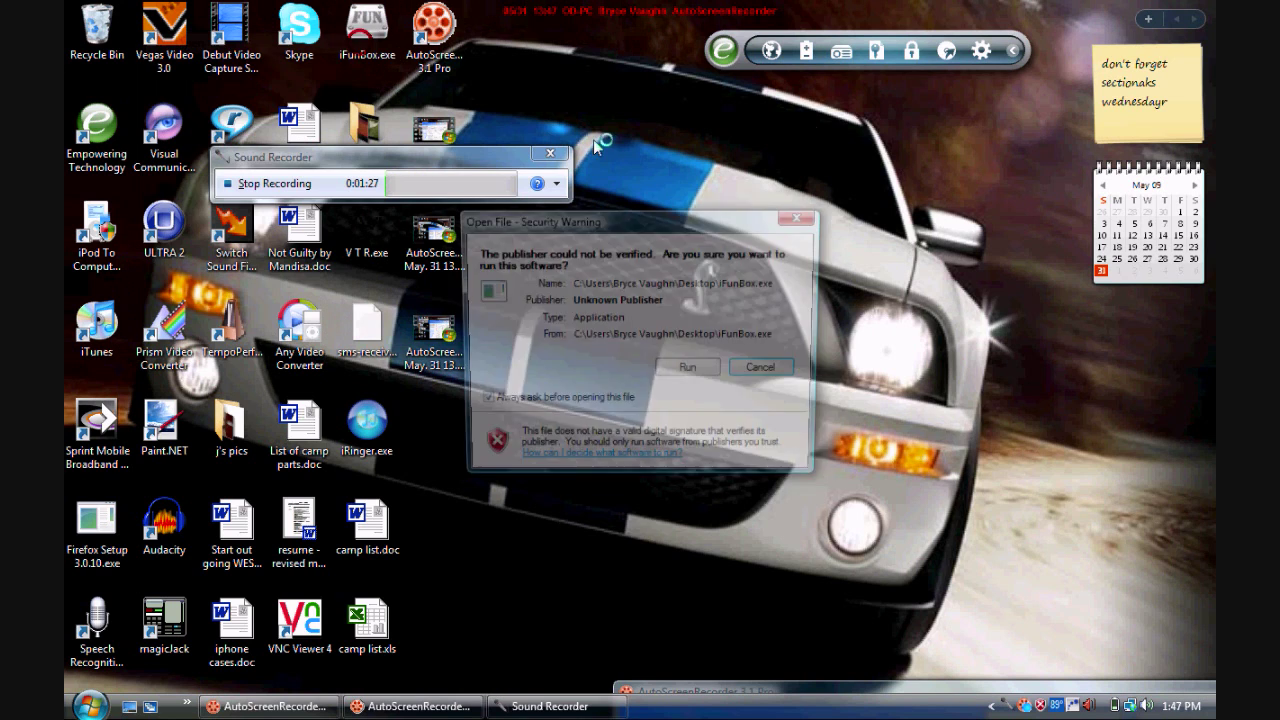
{"action": "left_click", "coordinate": [691, 372]}
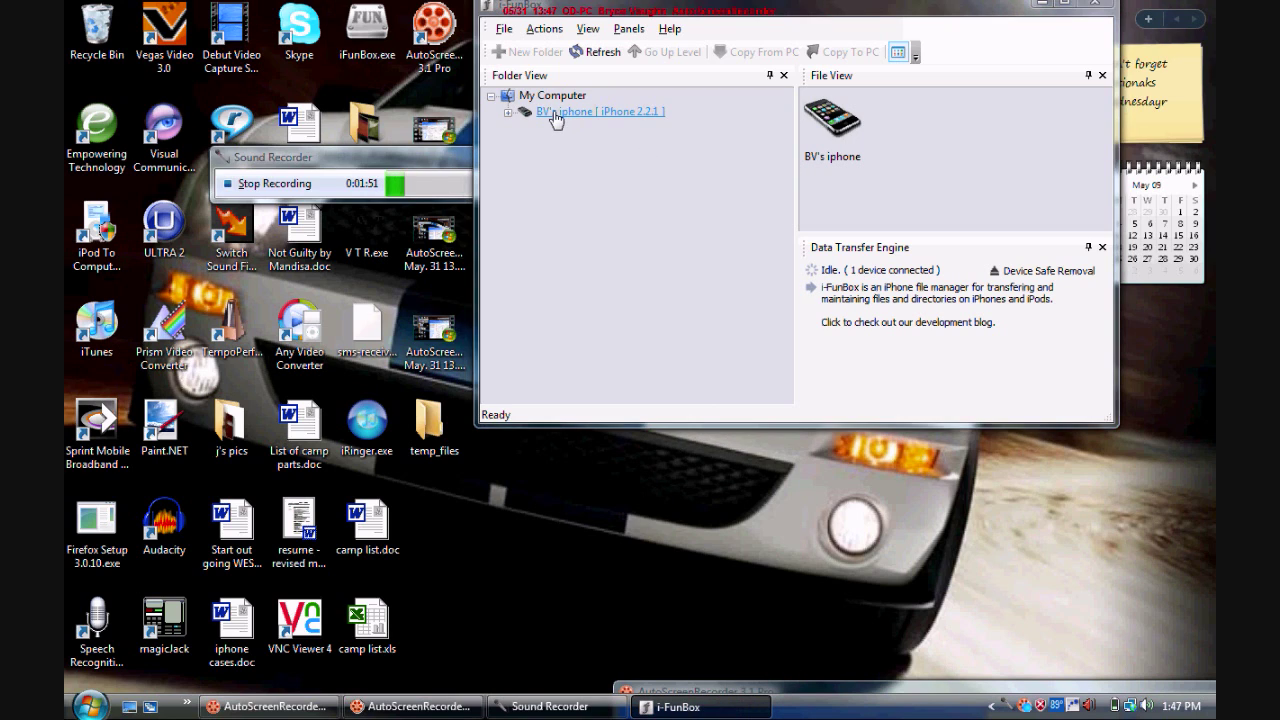
Expand the iPhone's Raw File System through User and Media to Videos, and select both movie files
{"action": "left_click_drag", "start_coordinate": [650, 5], "coordinate": [631, 49]}
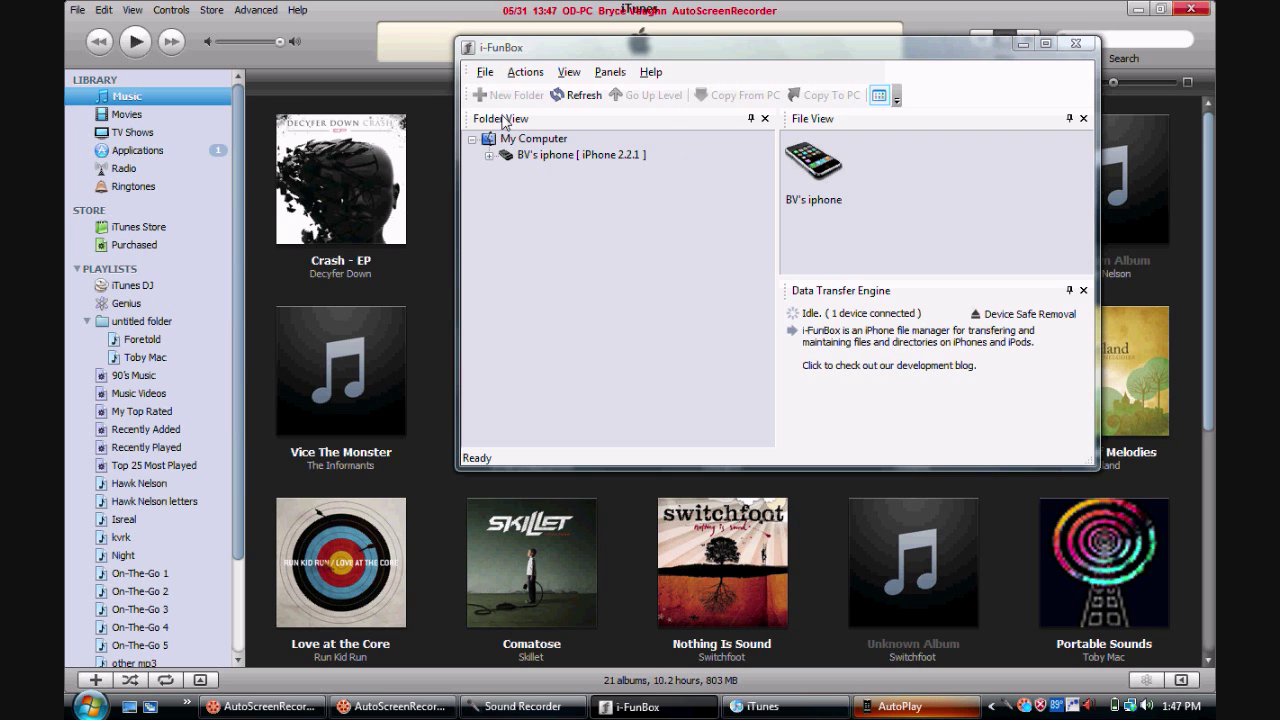
{"action": "left_click", "coordinate": [490, 157]}
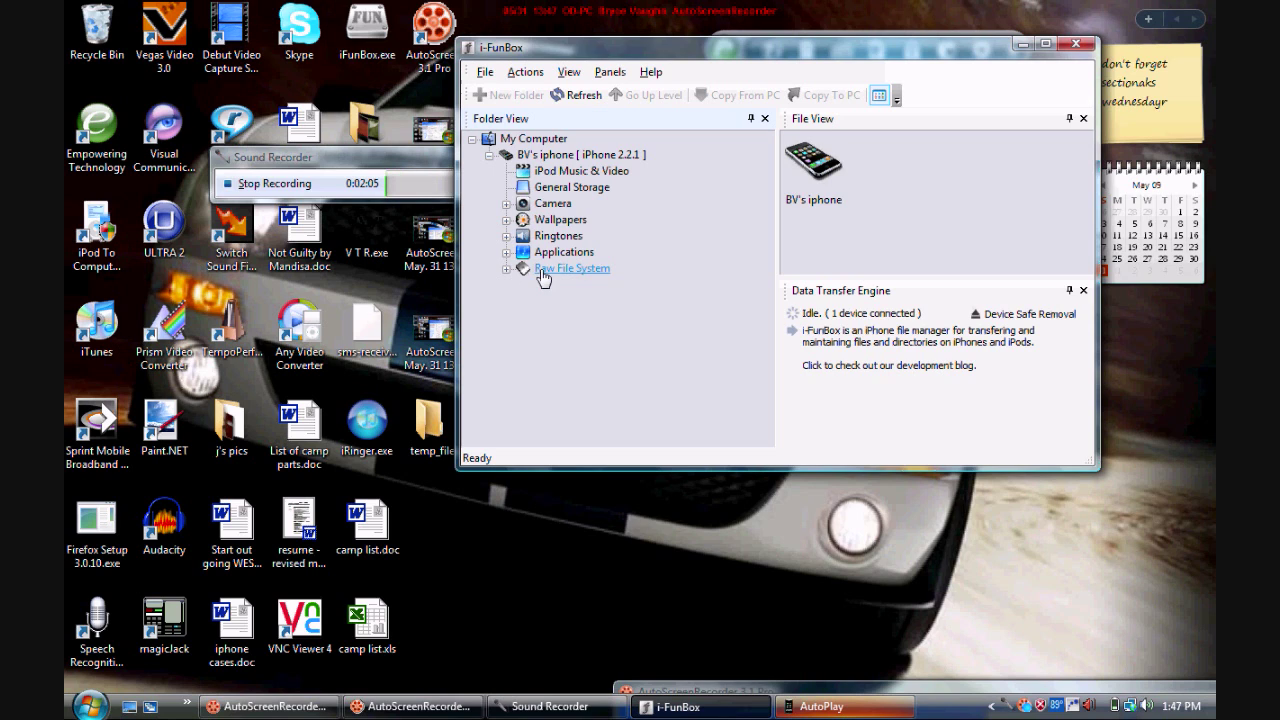
{"action": "left_click", "coordinate": [508, 270]}
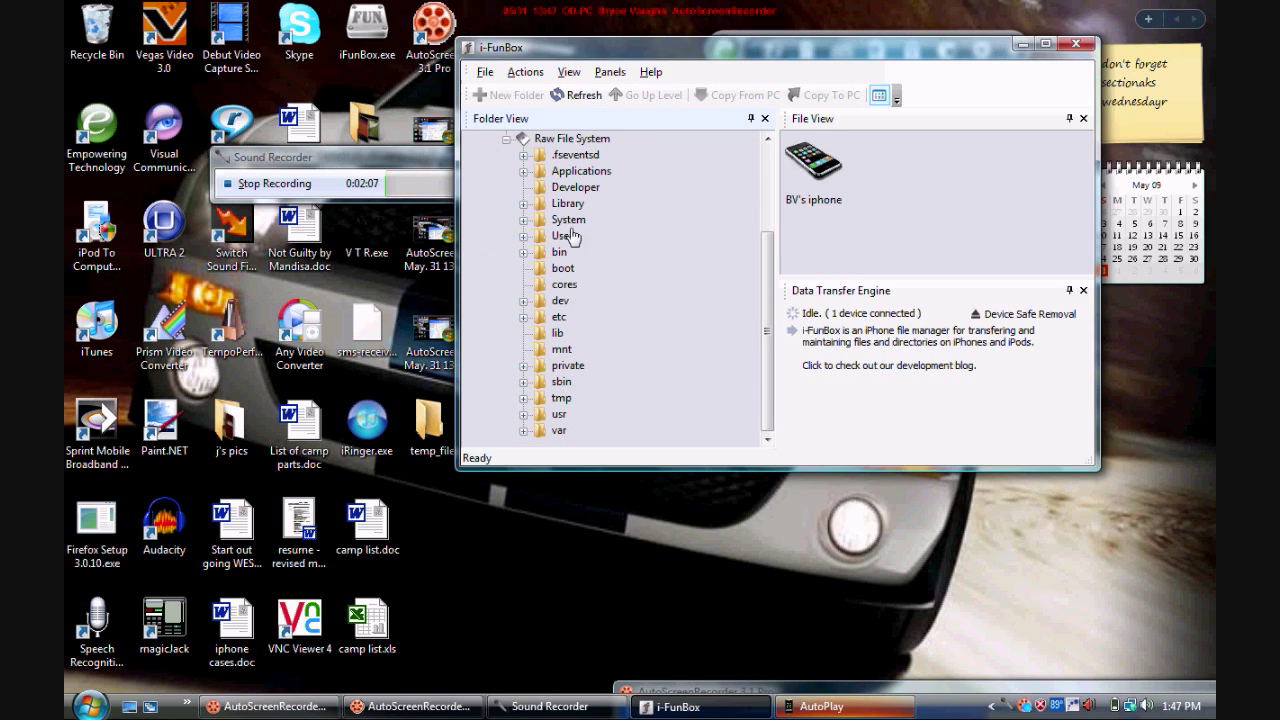
{"action": "left_click", "coordinate": [522, 237]}
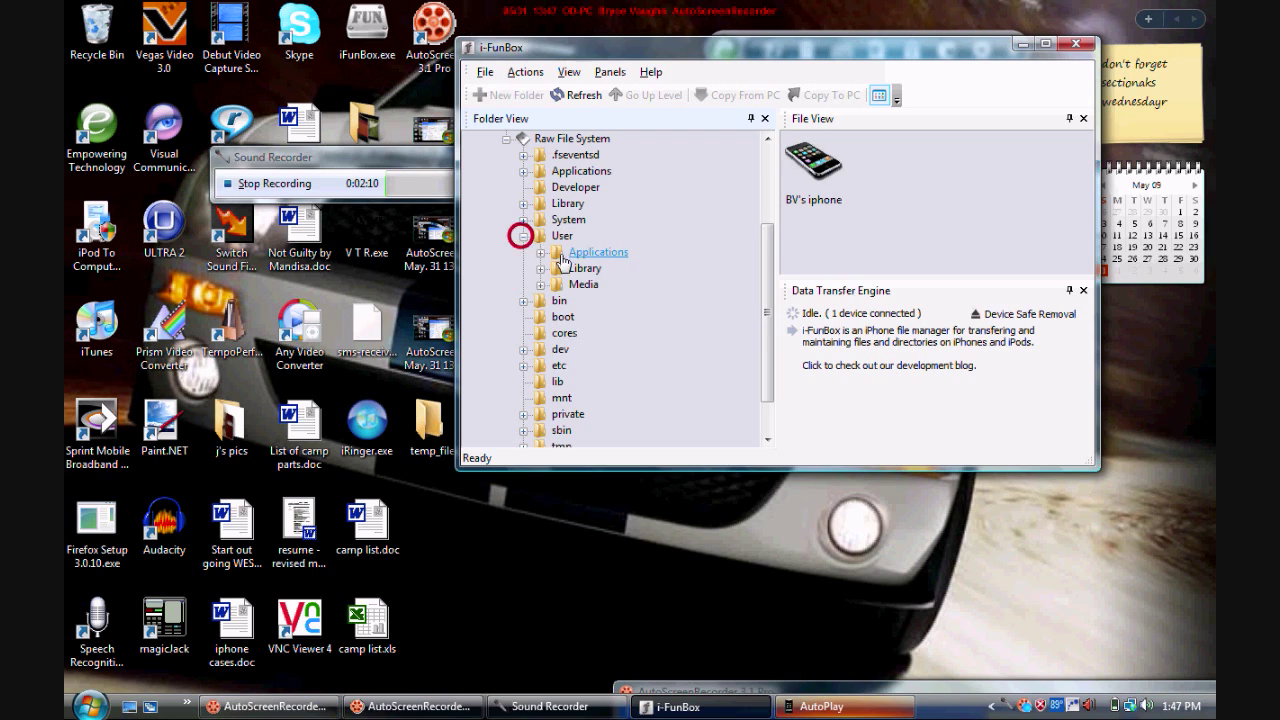
{"action": "left_click", "coordinate": [540, 285]}
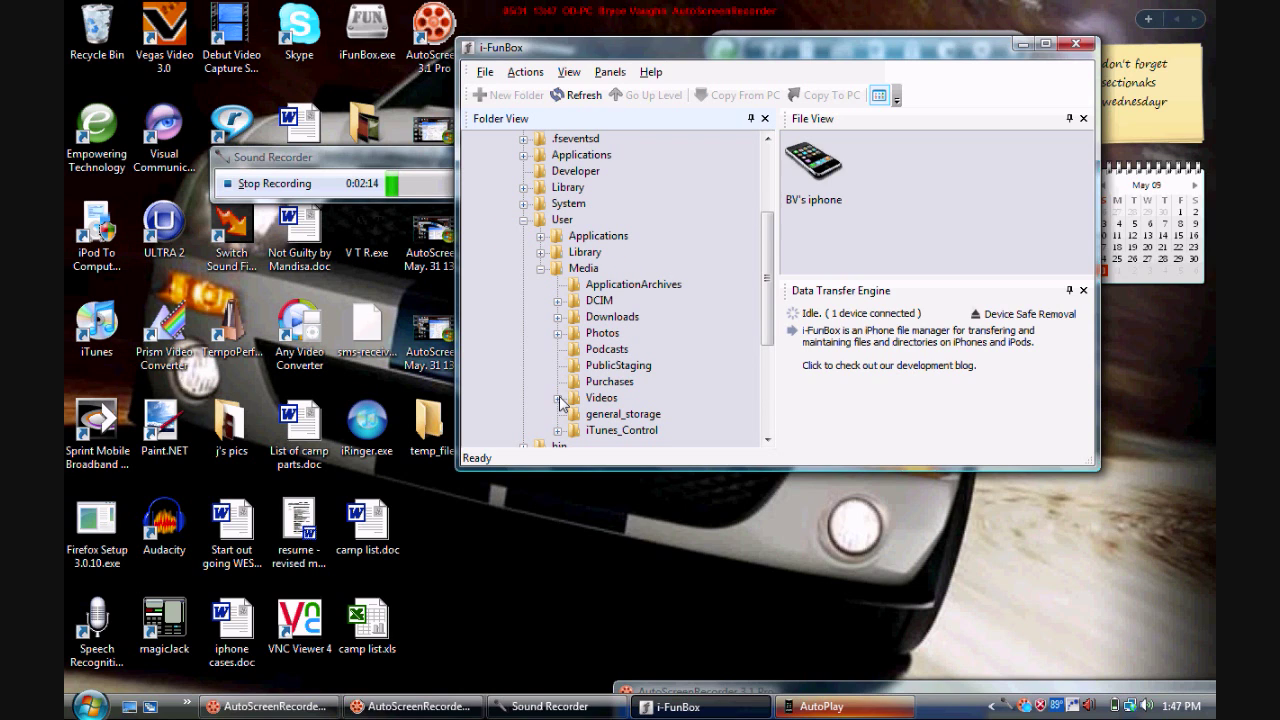
{"action": "left_click", "coordinate": [559, 399]}
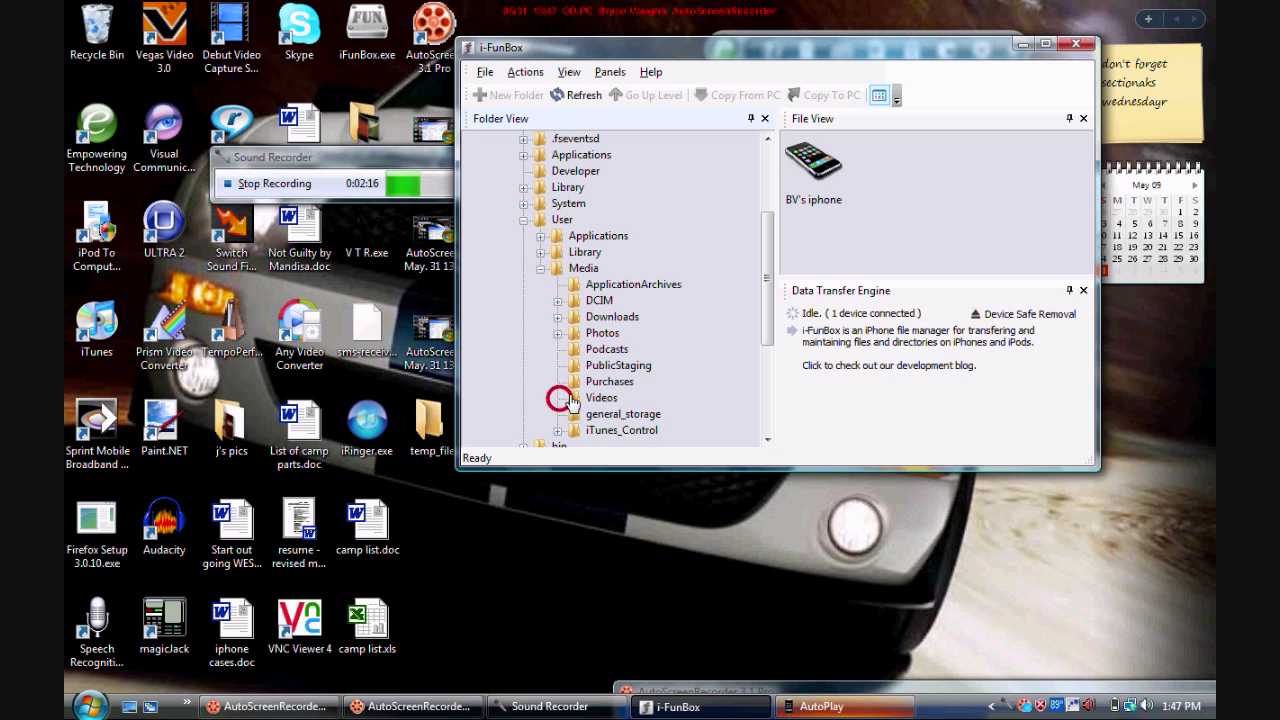
{"action": "left_click", "coordinate": [601, 397]}
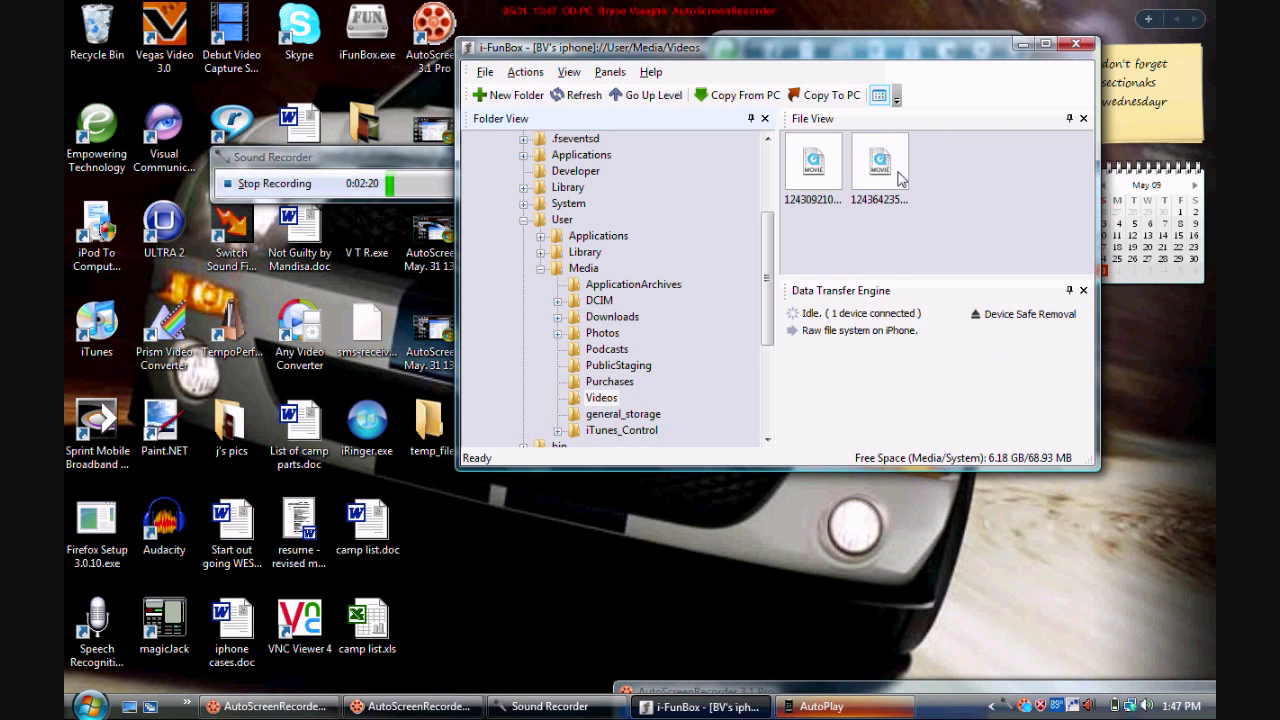
{"action": "left_click_drag", "start_coordinate": [925, 190], "coordinate": [830, 172]}
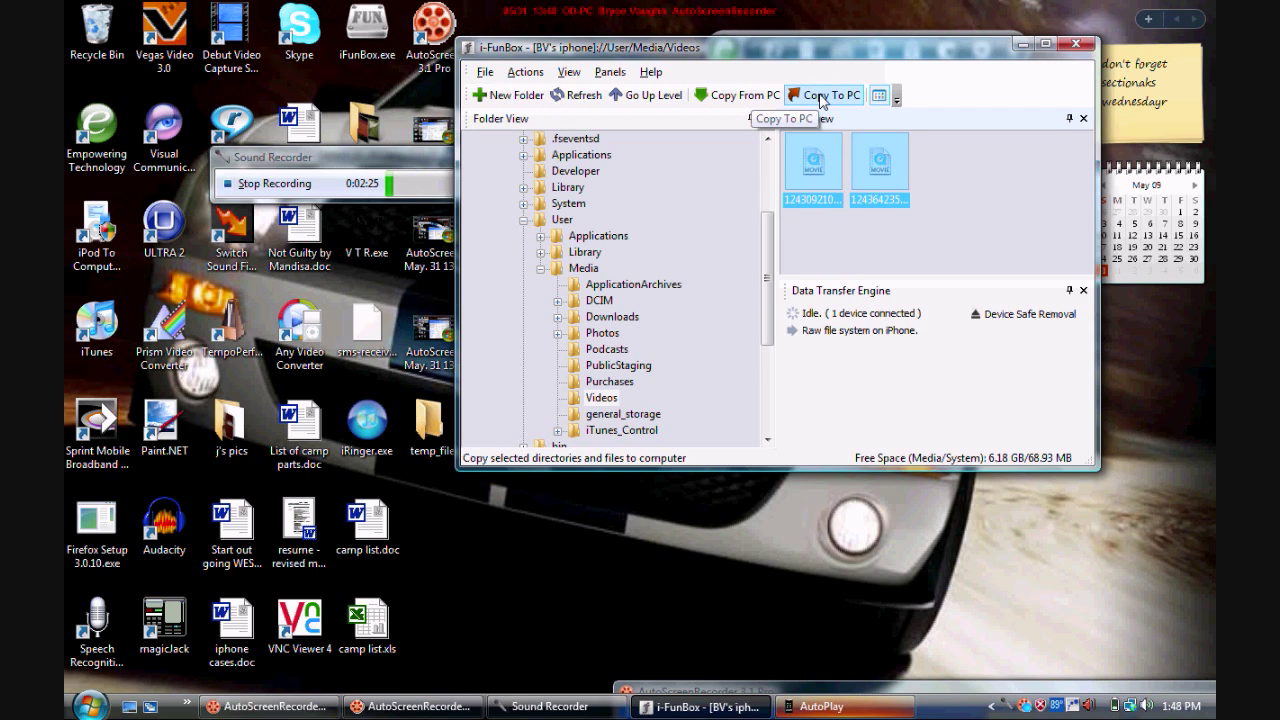
{"action": "left_click", "coordinate": [960, 178]}
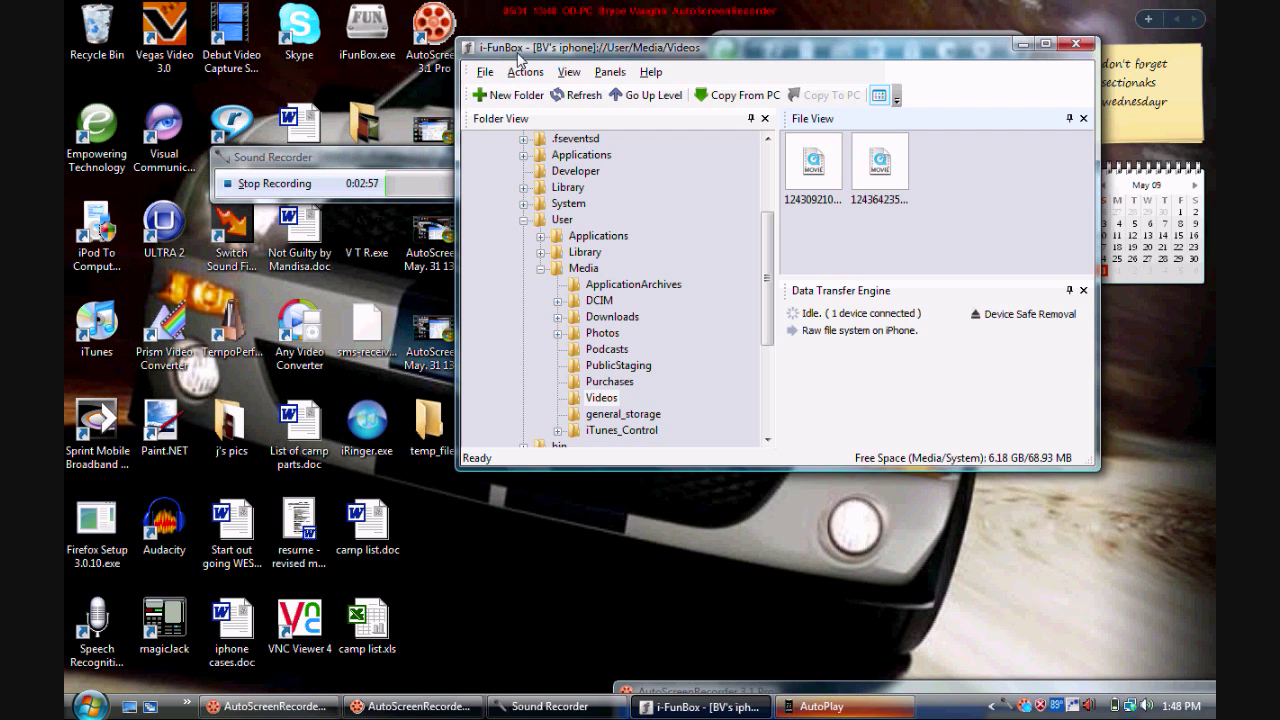
Shift i-FunBox down-right and move the AutoPlay and Sound Recorder windows to the top
{"action": "left_click_drag", "start_coordinate": [518, 50], "coordinate": [628, 197]}
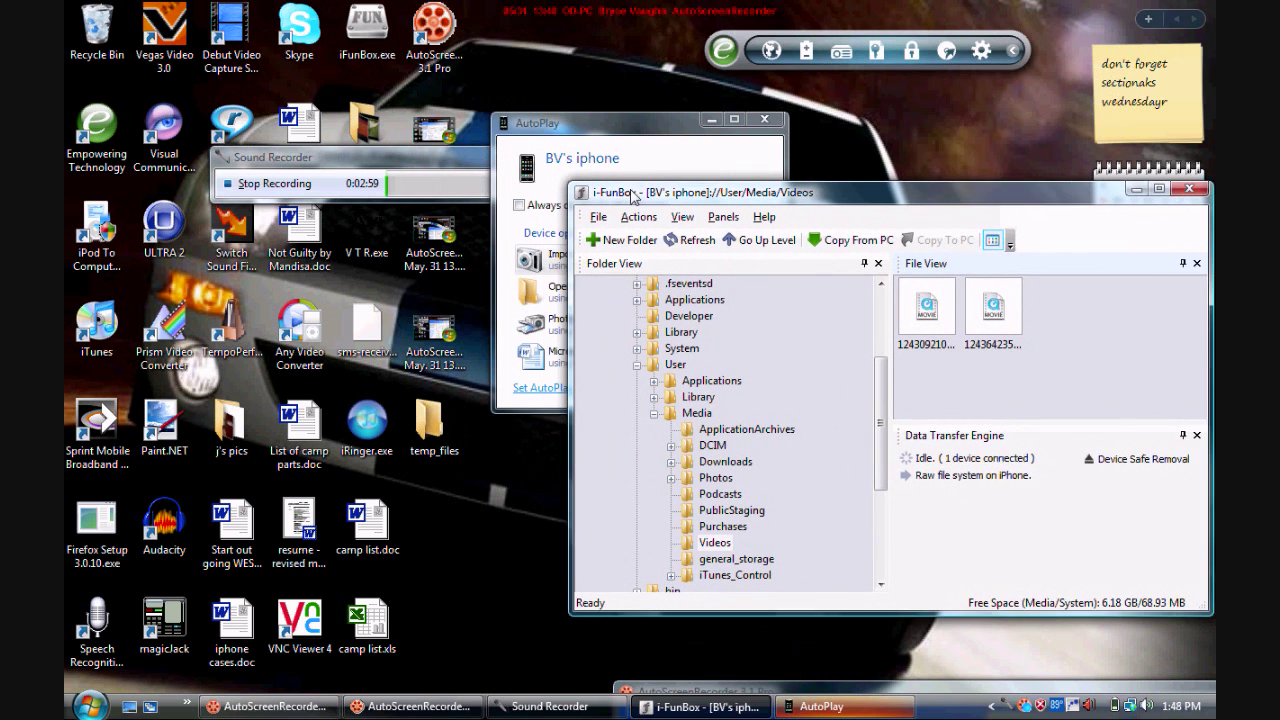
{"action": "left_click_drag", "start_coordinate": [581, 120], "coordinate": [690, 17]}
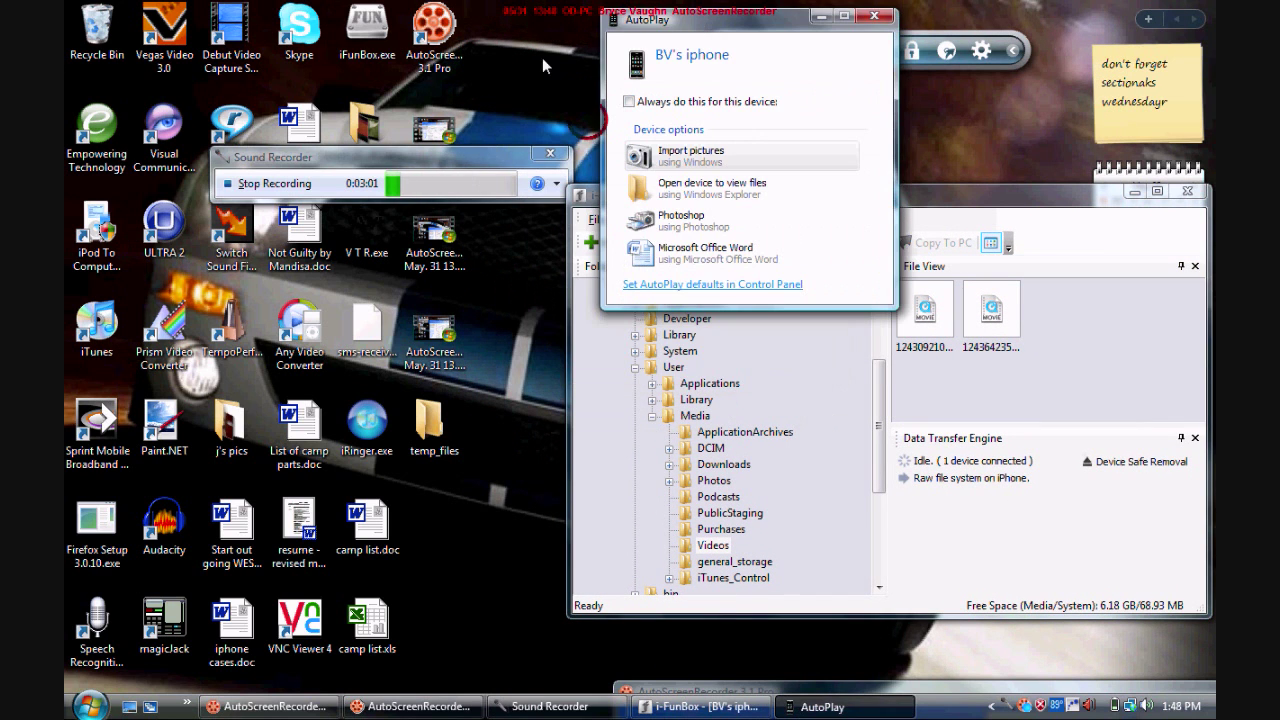
{"action": "left_click_drag", "start_coordinate": [484, 163], "coordinate": [792, 12]}
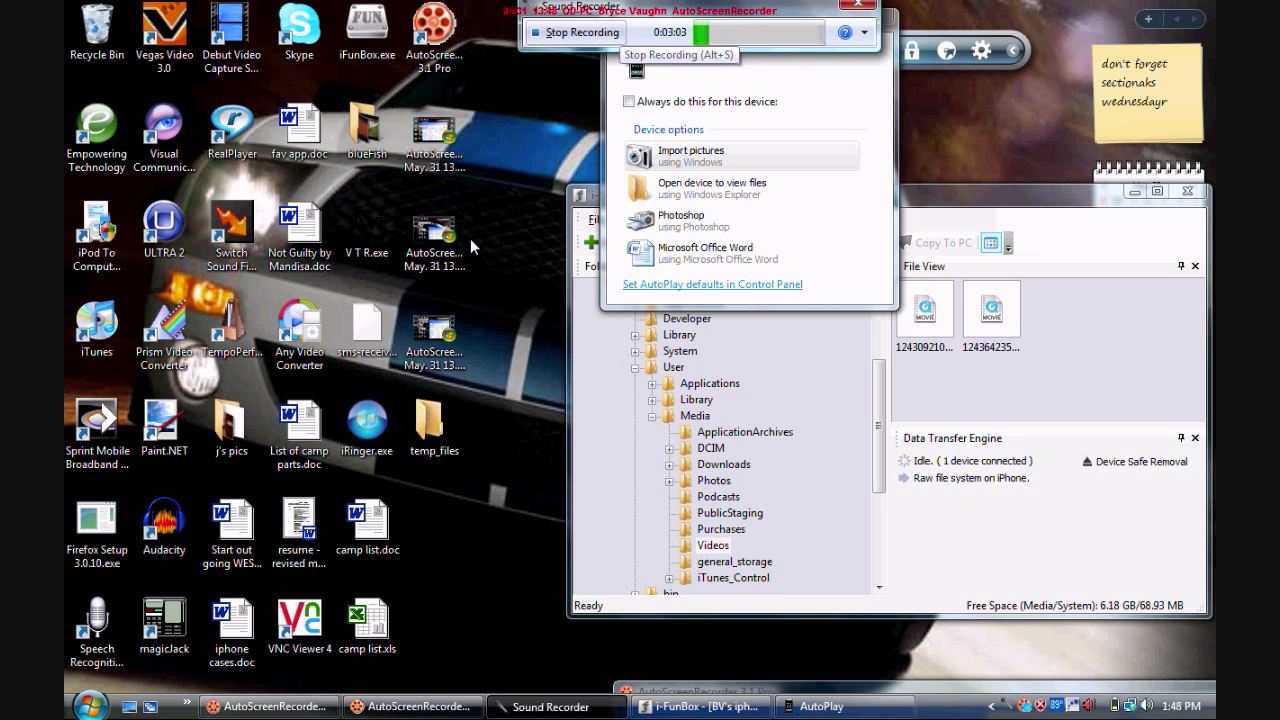